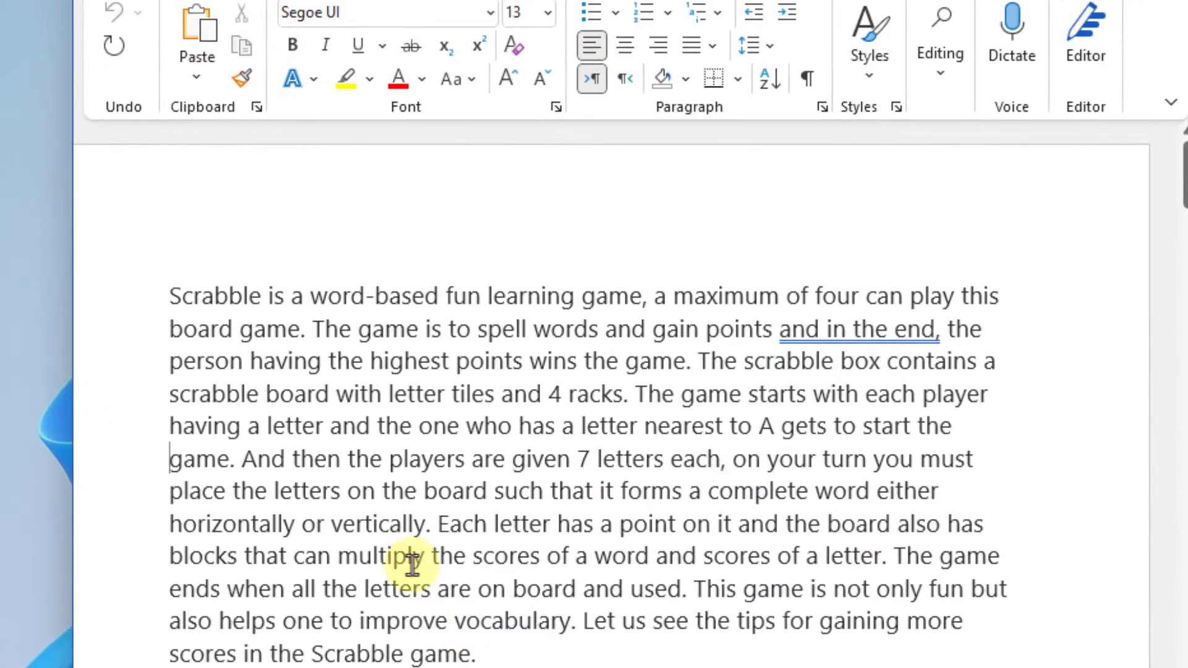
Drag-select the Scrabble paragraph from 'Scrabble is a word-based…' through 'Scrabble game.'.
drag(170, 297, 478, 654)
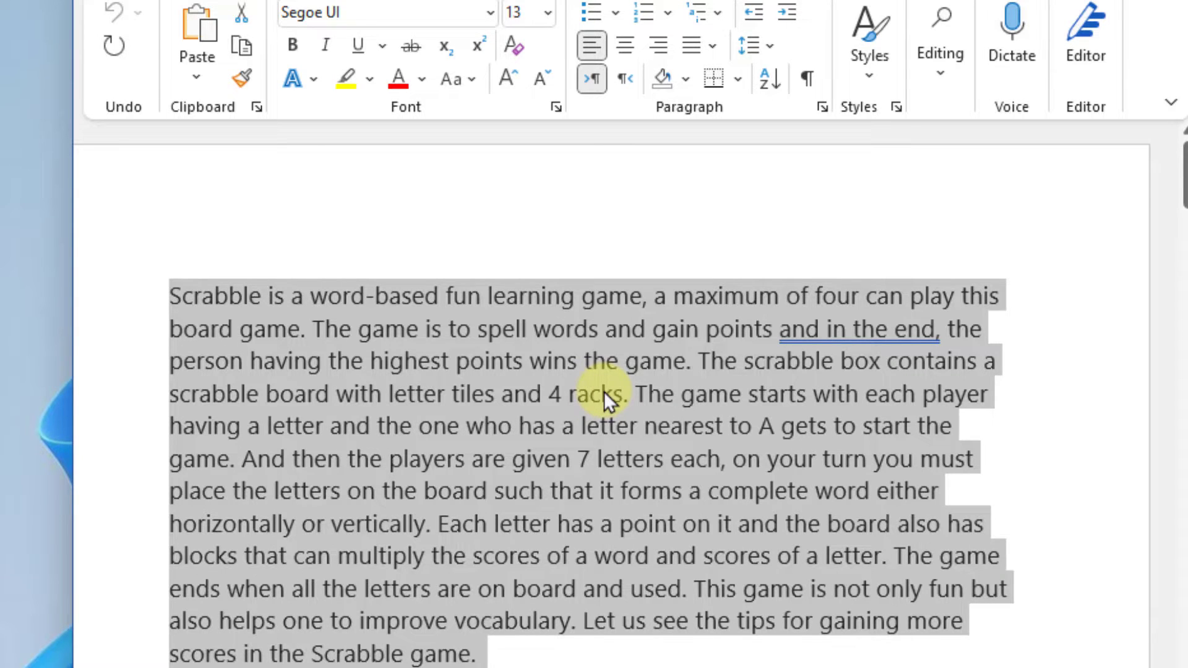
Set Find and Replace to find '^p' with an empty Replace with field.
key(ctrl+h)
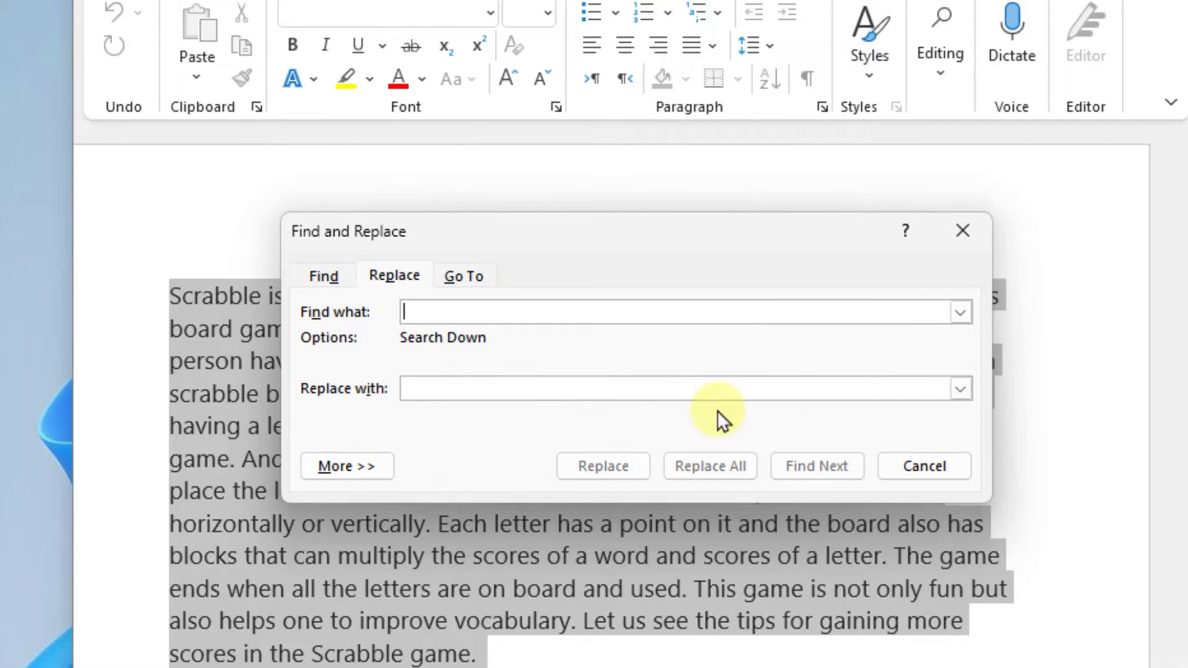
click(393, 267)
click(445, 316)
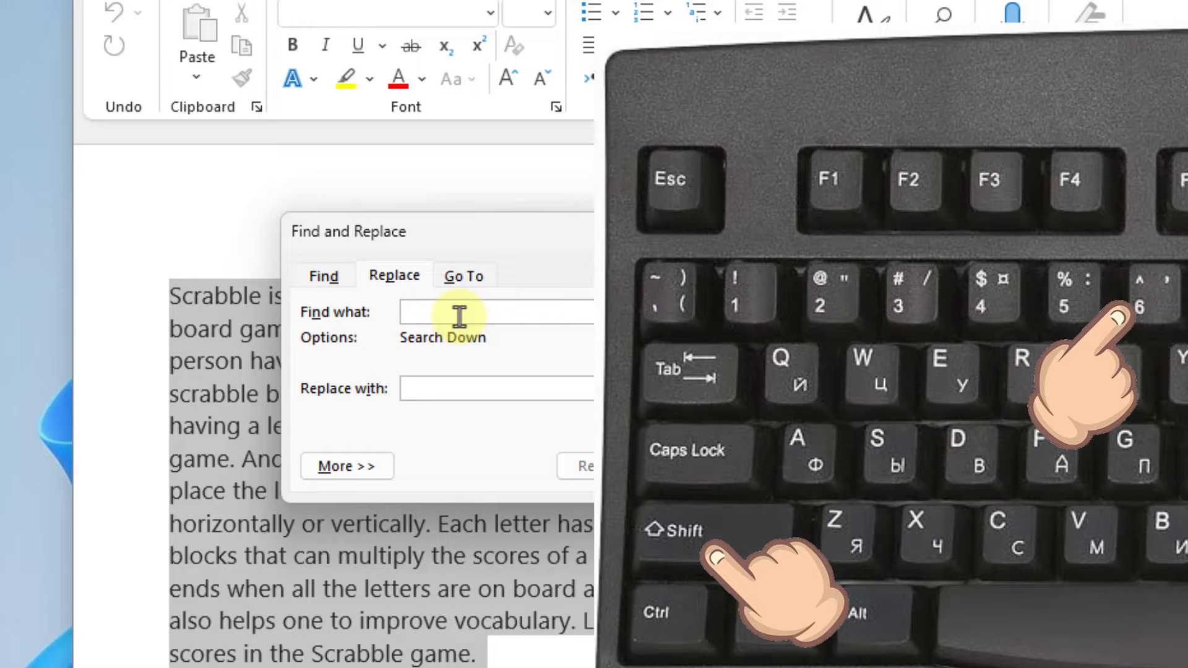
text(^^)
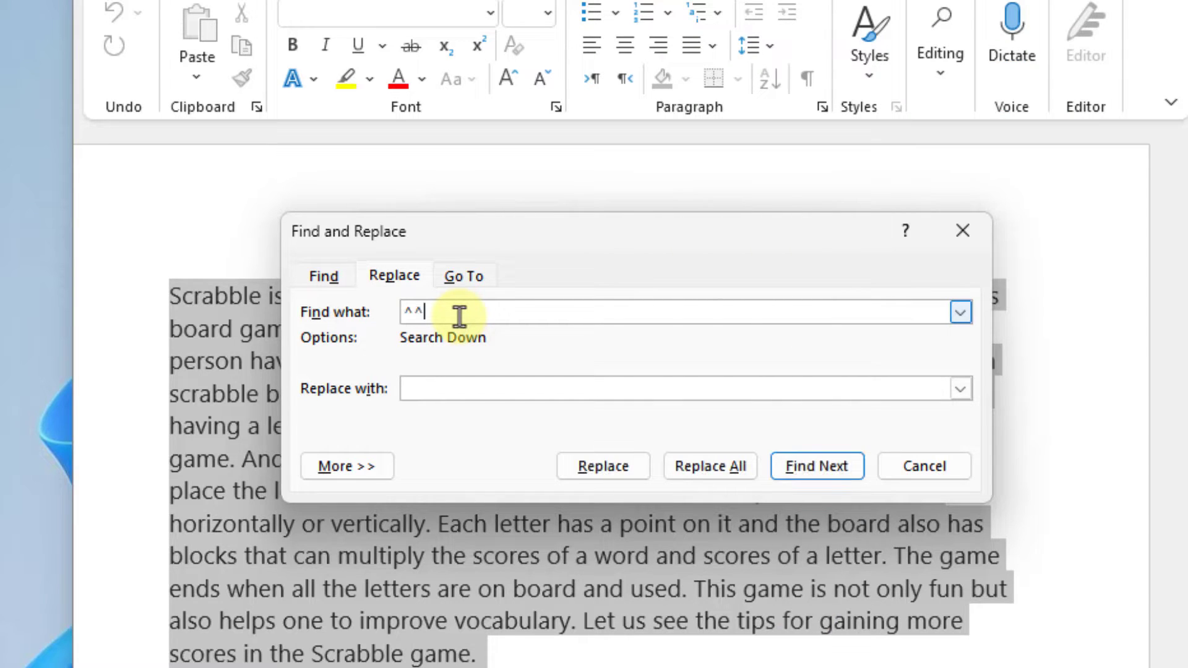
key(BackSpace)
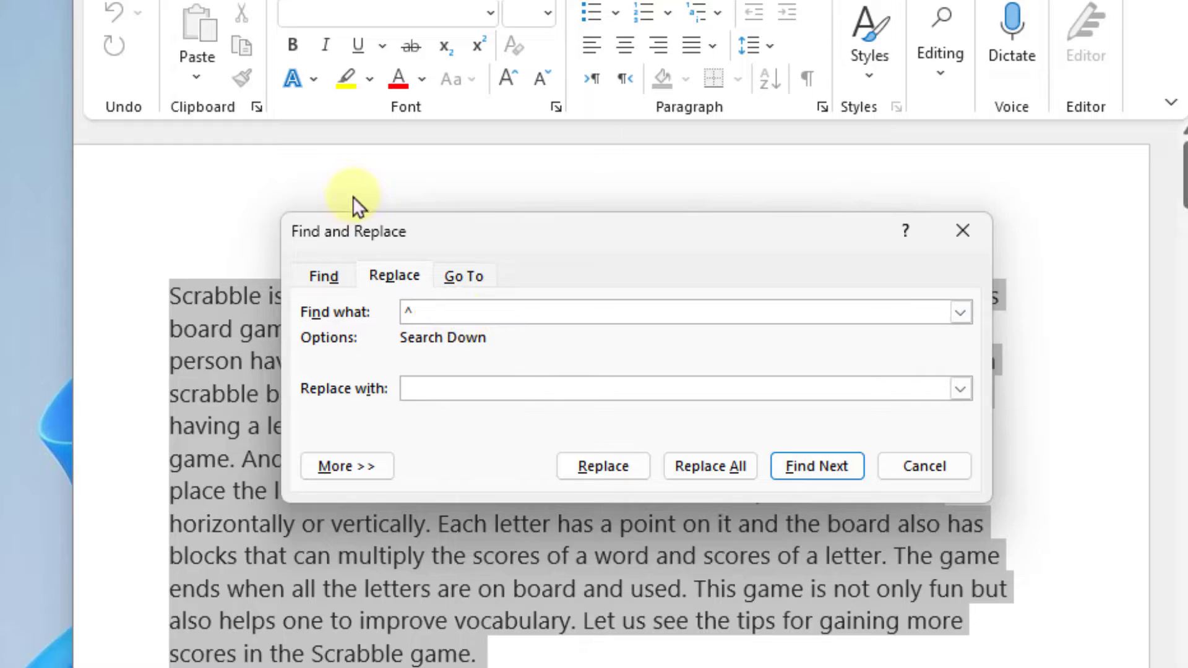
double_click(408, 313)
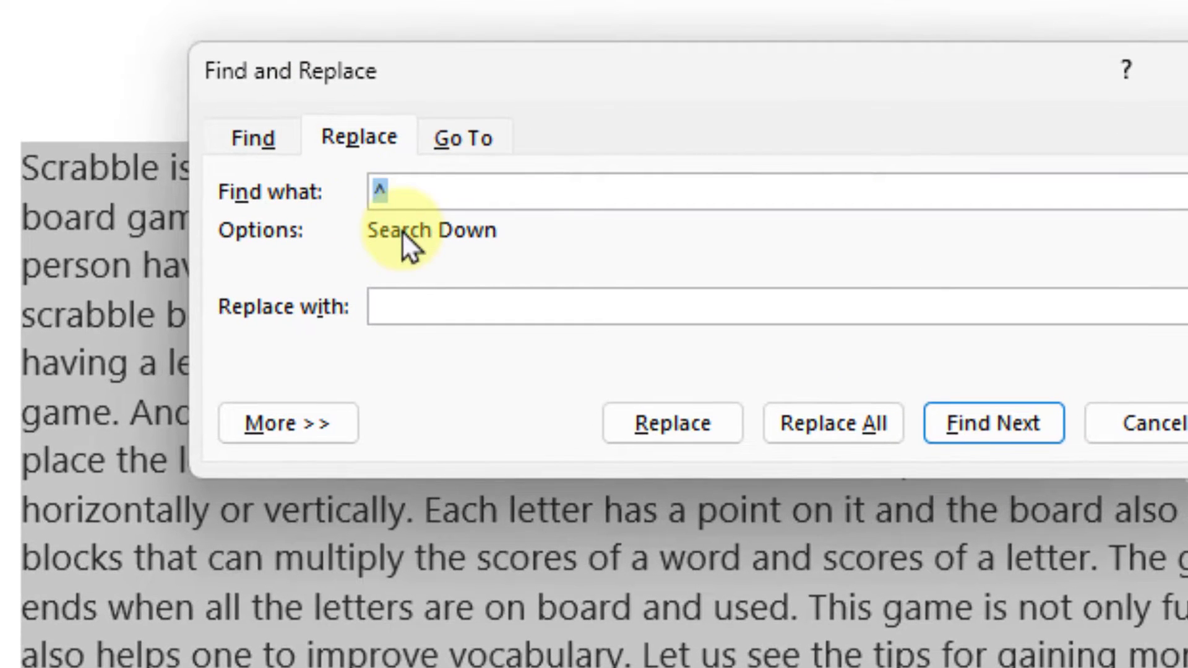
click(408, 193)
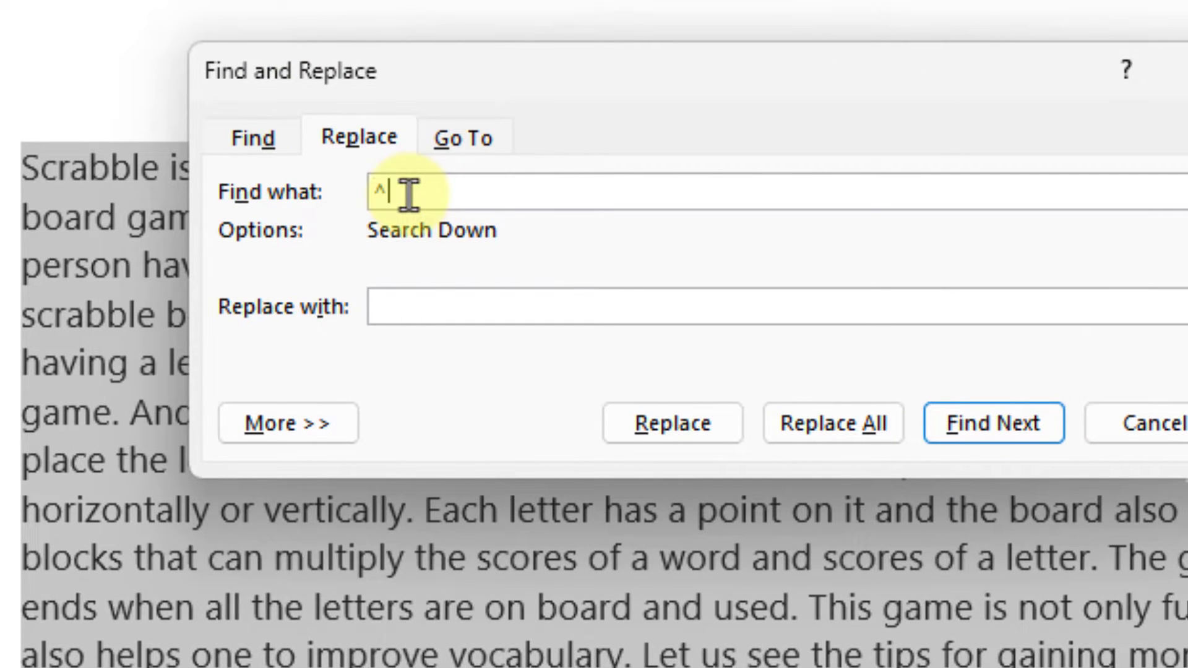
text(p)
click(459, 306)
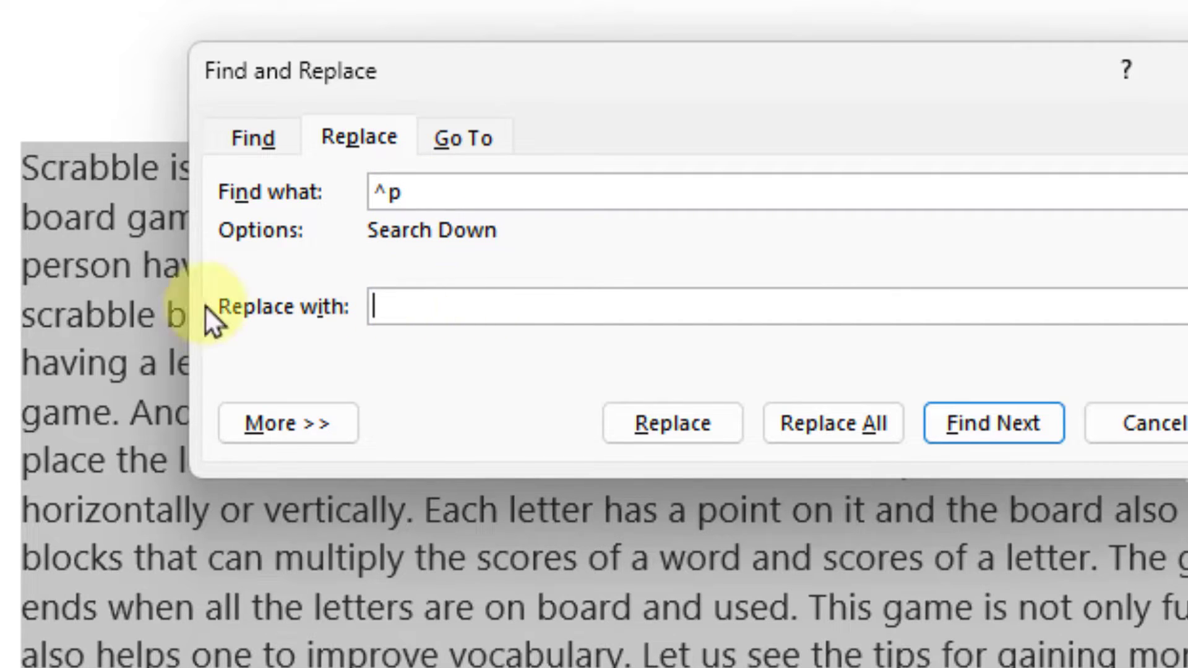
Replace all '^p' marks in the selection only, skip the rest of the document, and close.
click(847, 436)
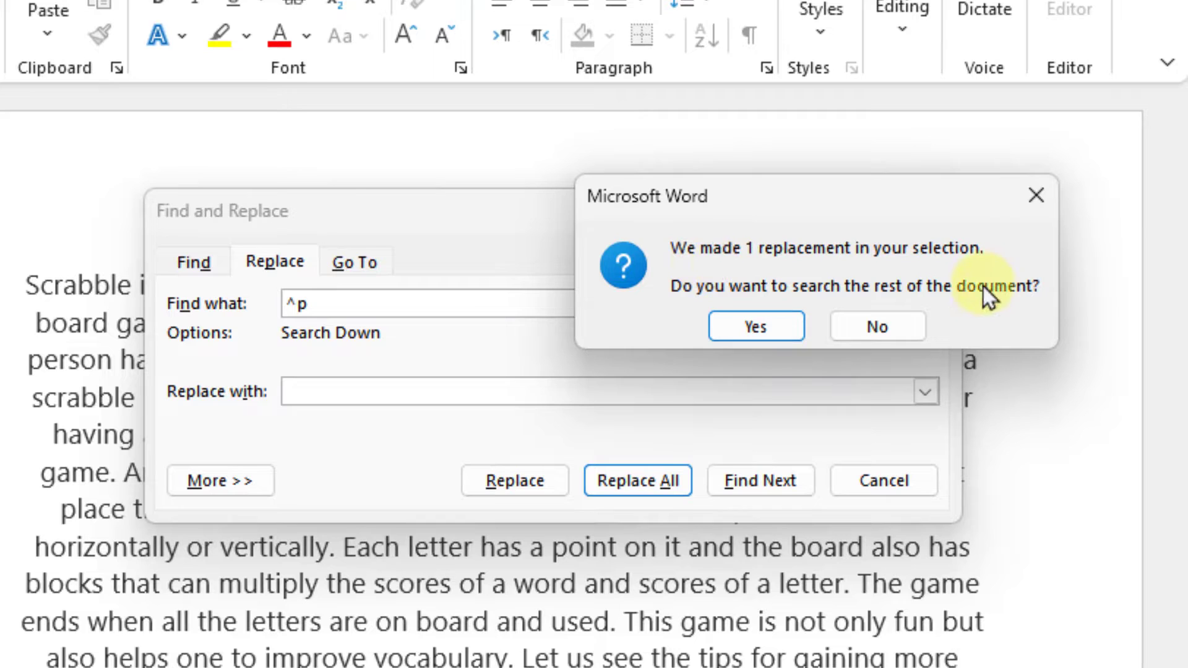
click(909, 327)
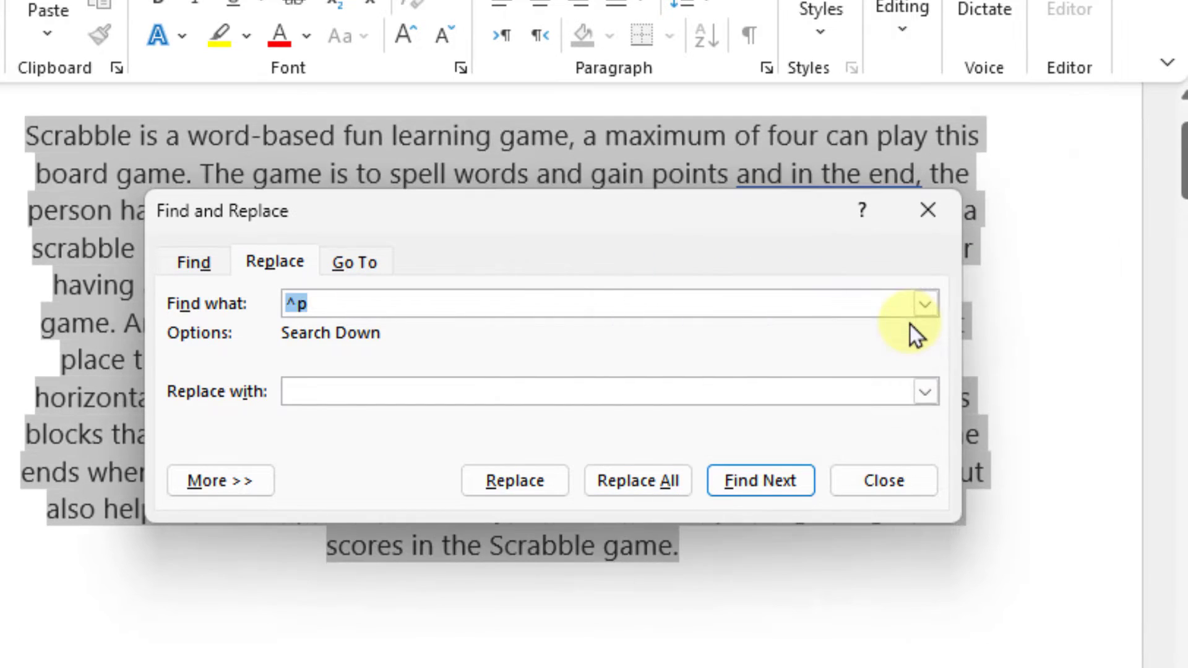
click(944, 205)
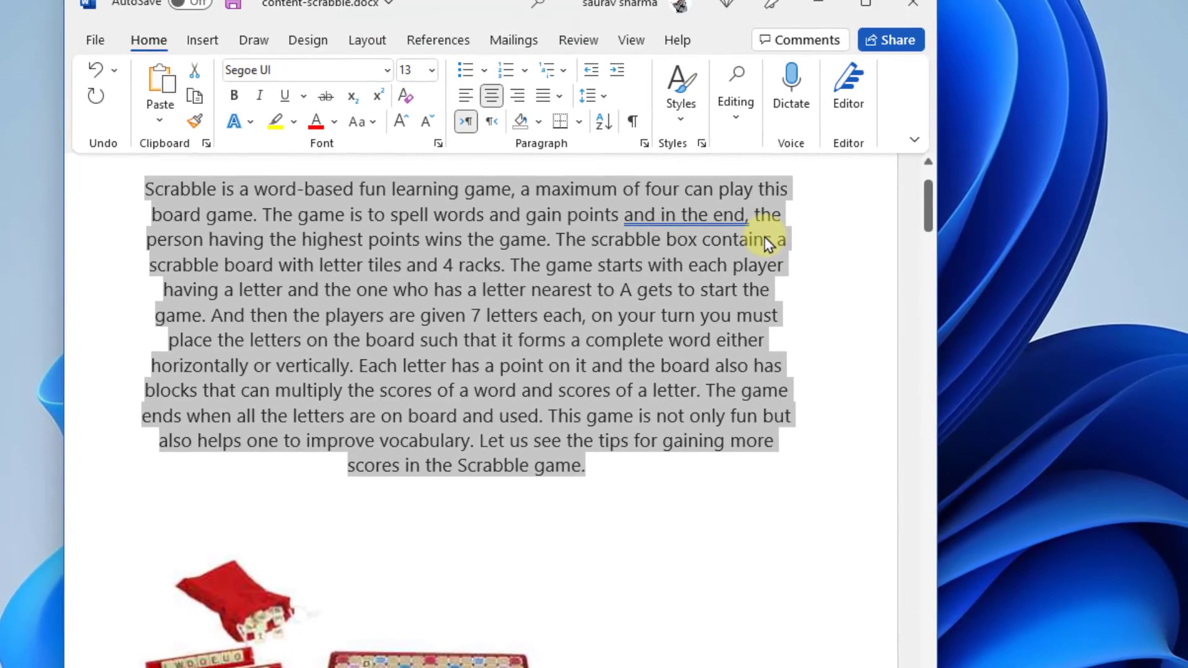
Go to the Advanced page of Word Options through the File menu.
click(96, 51)
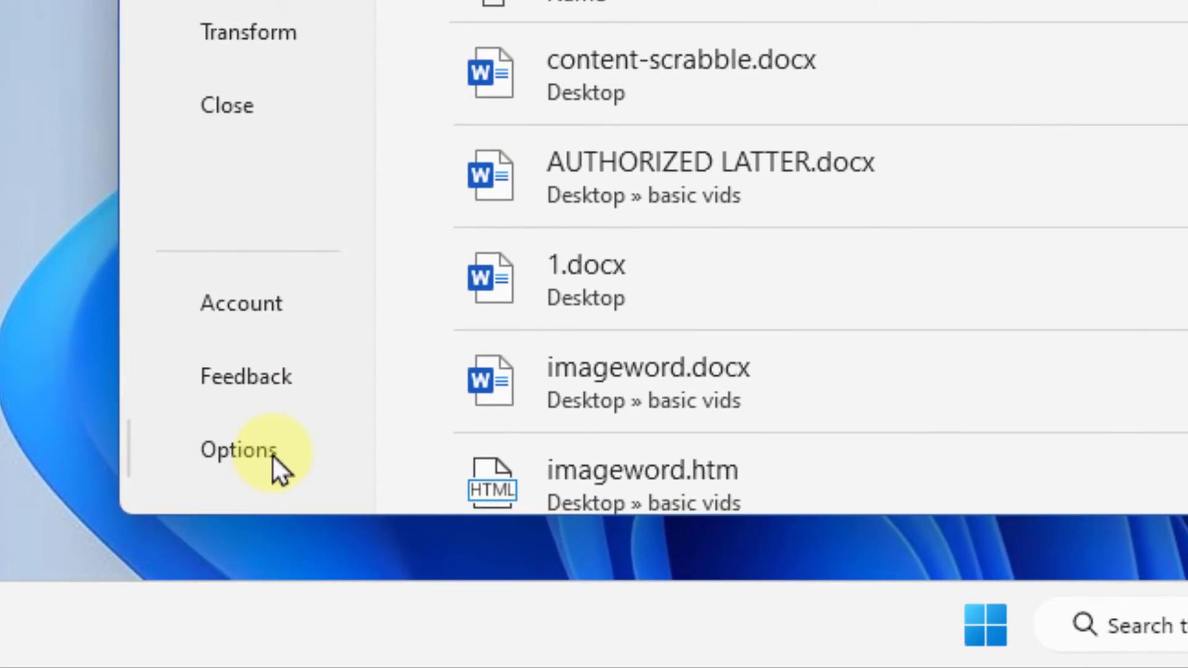
click(273, 456)
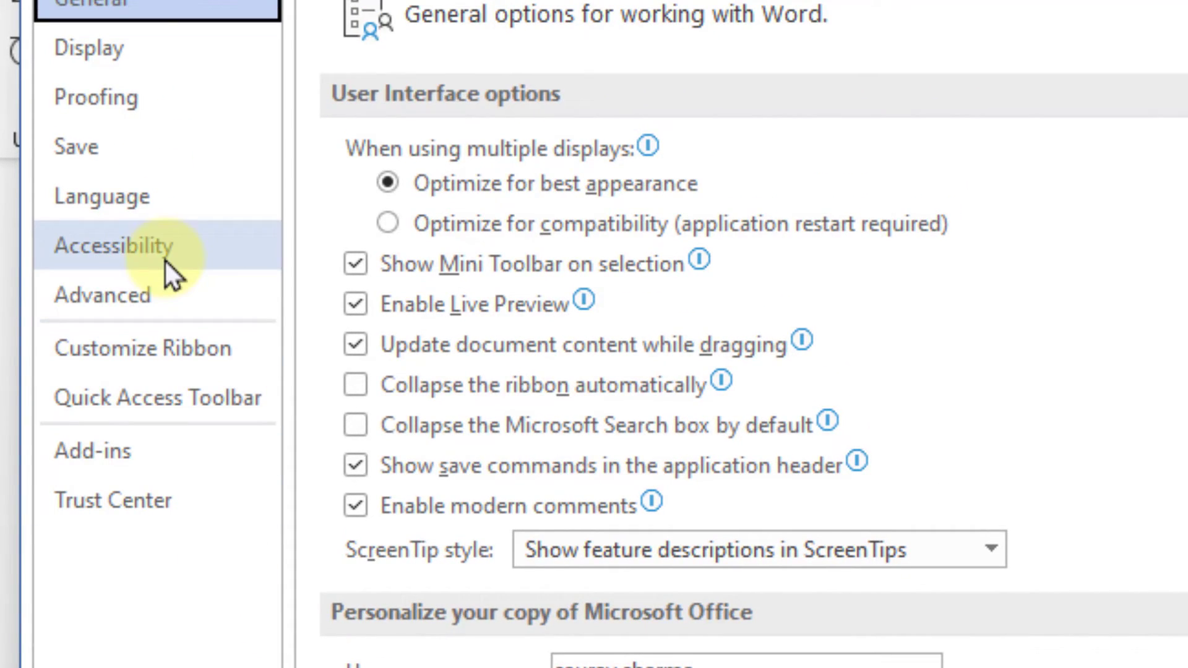
click(156, 291)
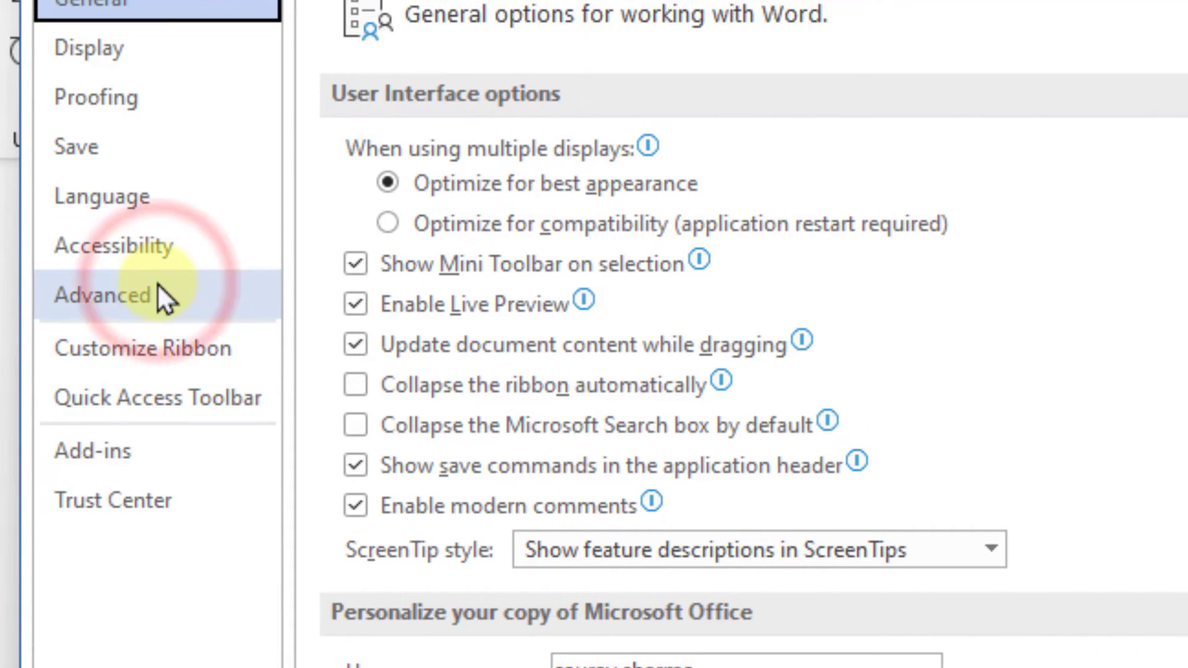
scroll(803, 650, down, 5)
scroll(798, 645, down, 5)
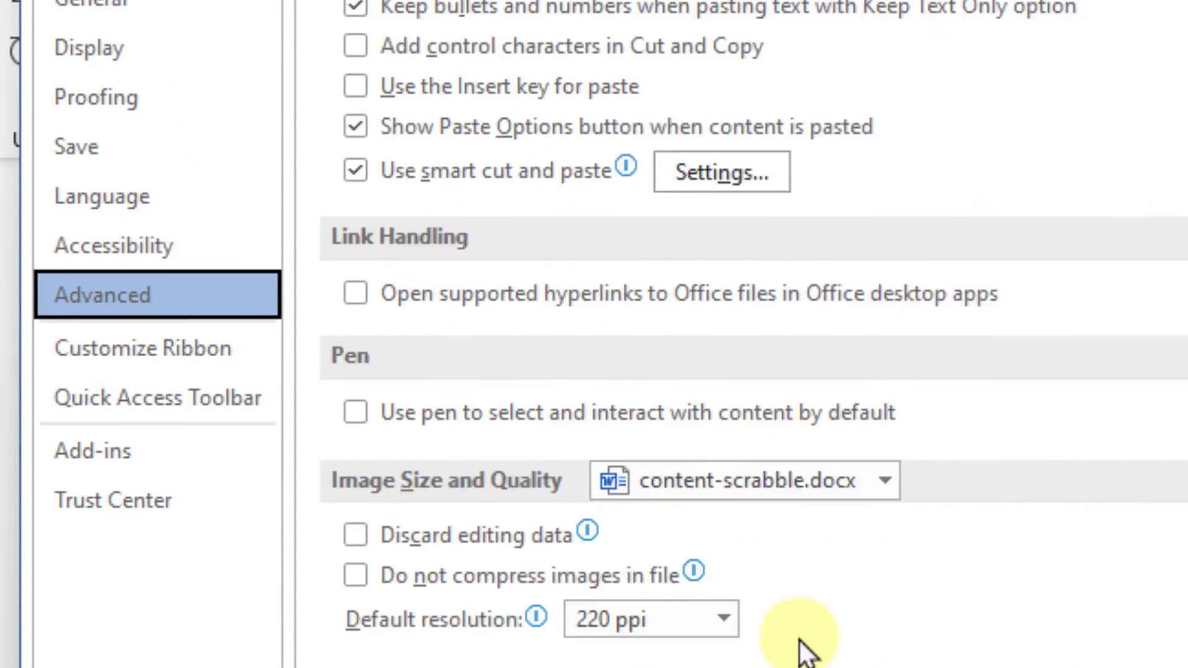
scroll(797, 645, down, 5)
scroll(793, 647, down, 5)
scroll(791, 640, down, 5)
scroll(789, 637, down, 5)
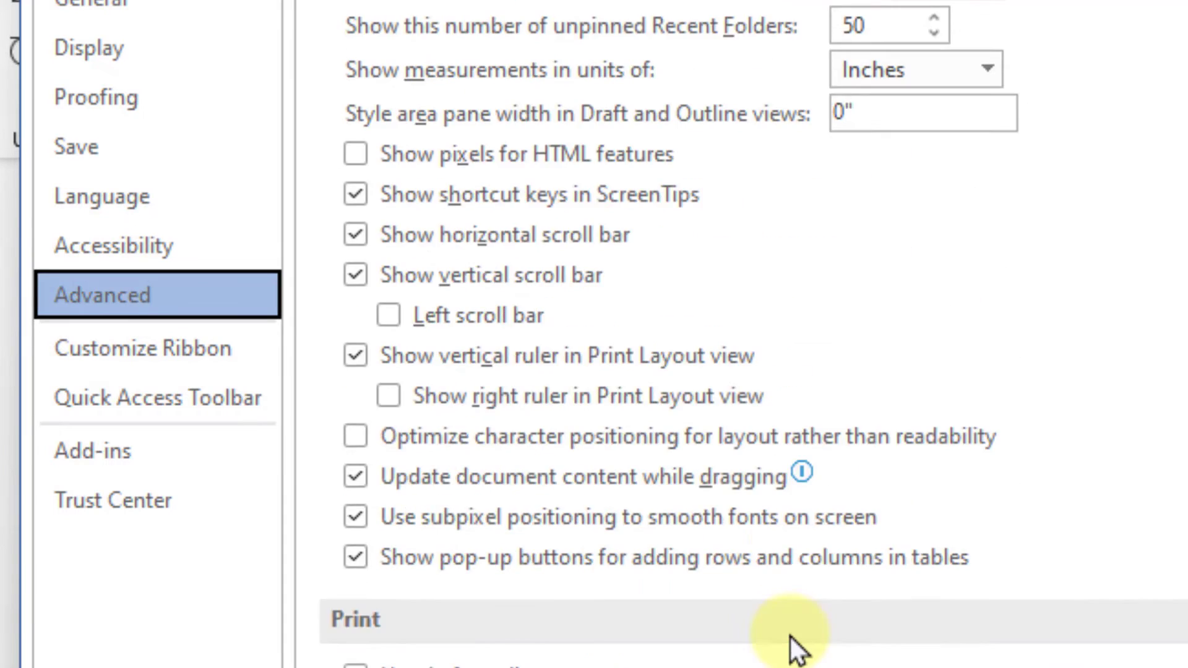
scroll(790, 638, down, 5)
scroll(784, 650, down, 5)
scroll(781, 651, down, 5)
scroll(778, 646, down, 5)
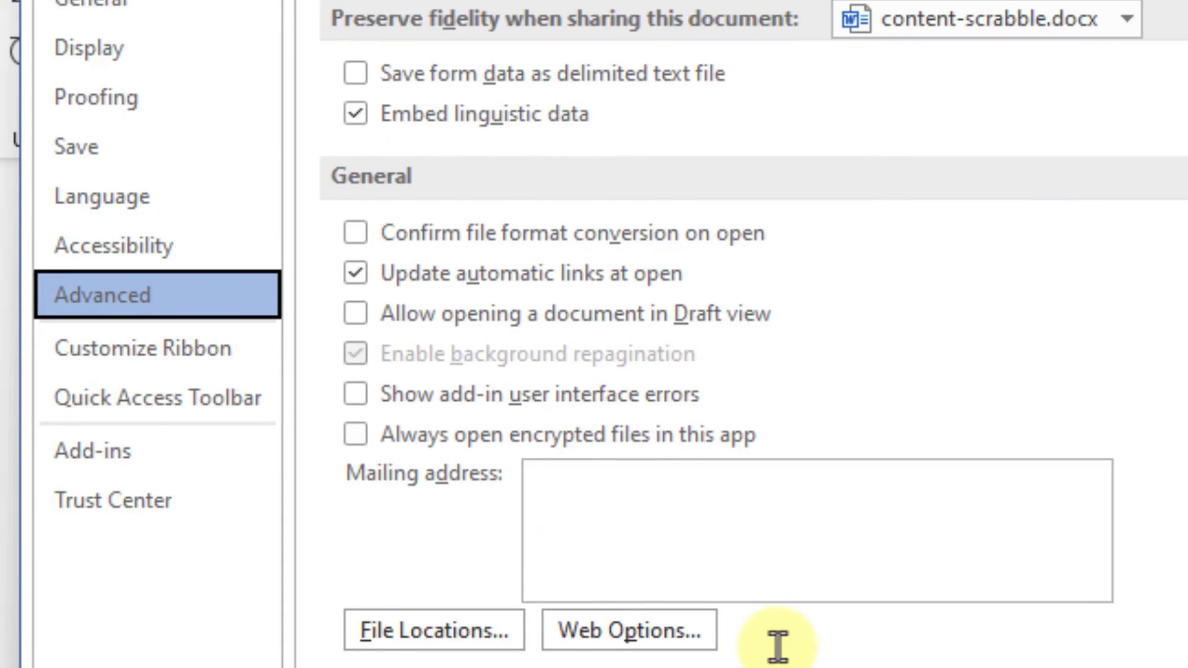
scroll(742, 644, down, 5)
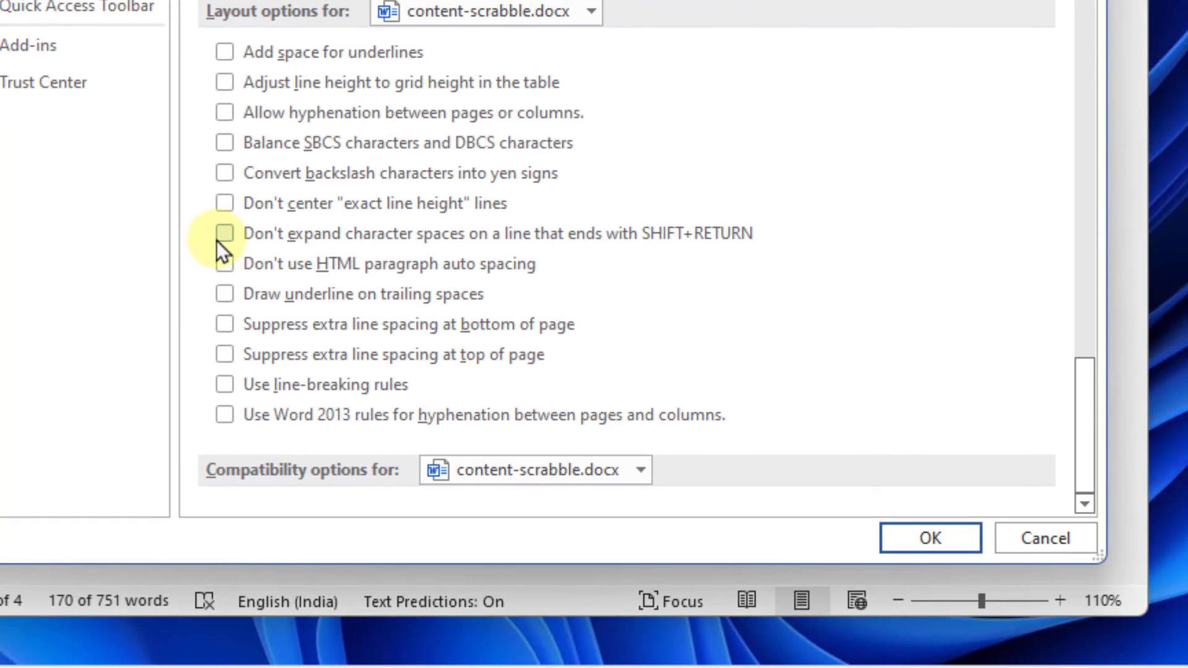
Enable 'Don't expand character spaces on a line that ends with SHIFT+RETURN', confirm, and deselect the text.
click(225, 234)
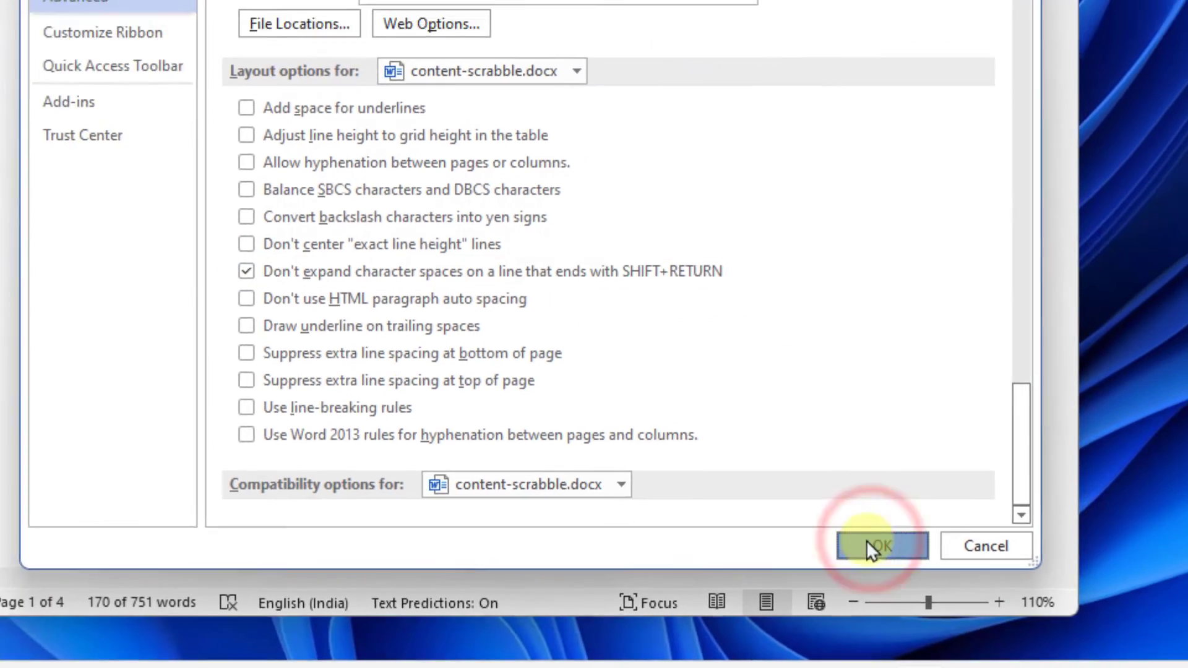
click(925, 543)
click(358, 409)
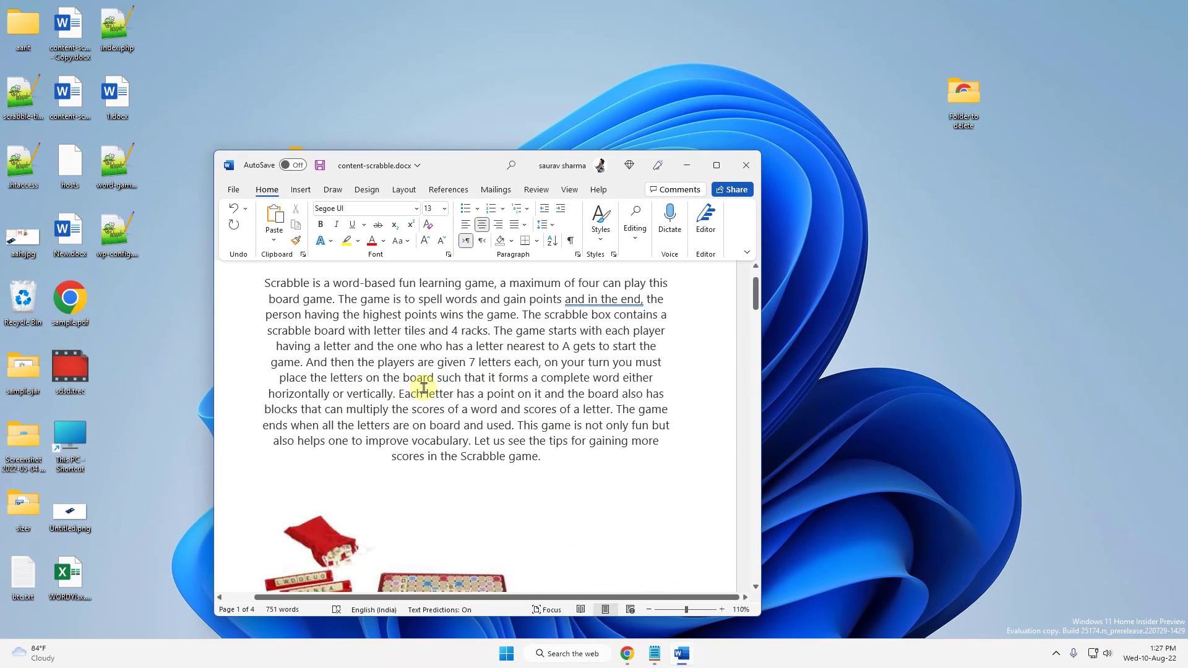
click(906, 341)
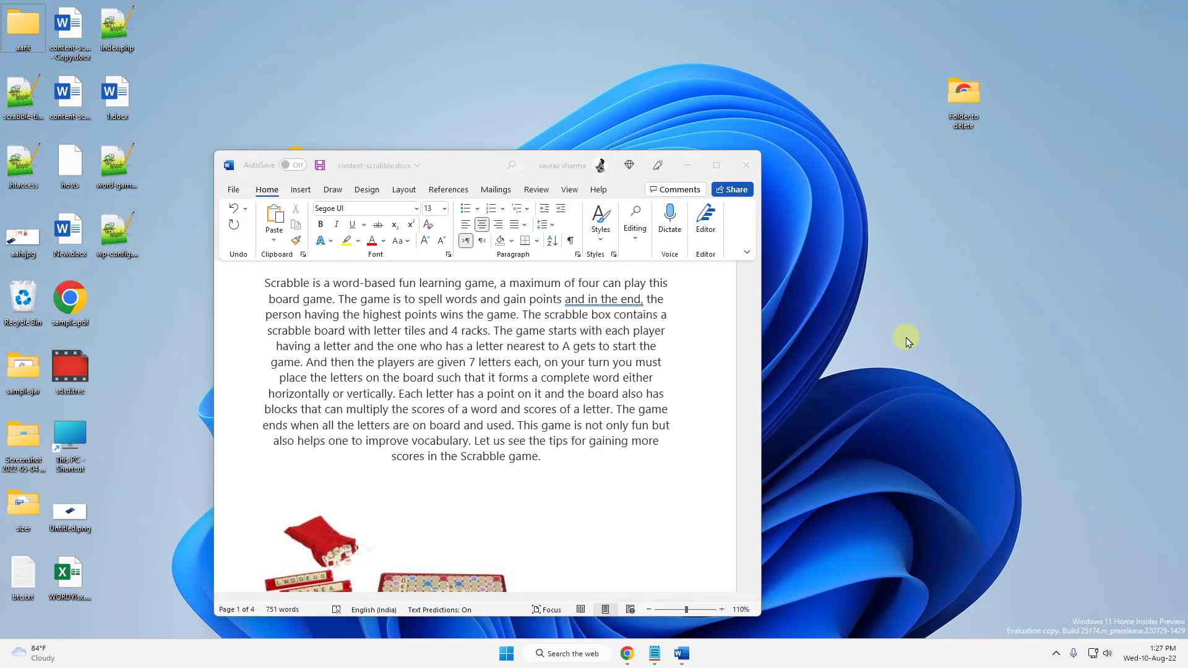